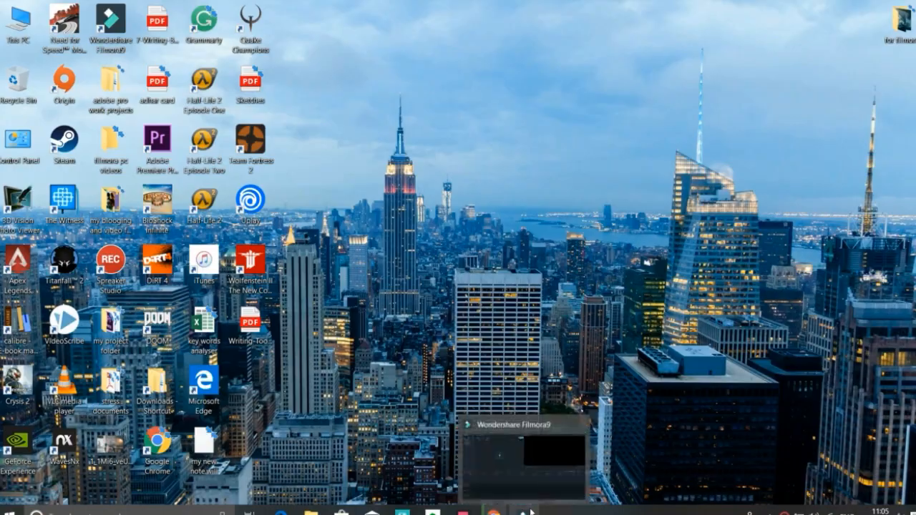
# Step: Switch to Wondershare Filmora9 and import the video "Wave - 19368 (1)" from the "for filmora" folder into the media library
pyautogui.click(530, 511)
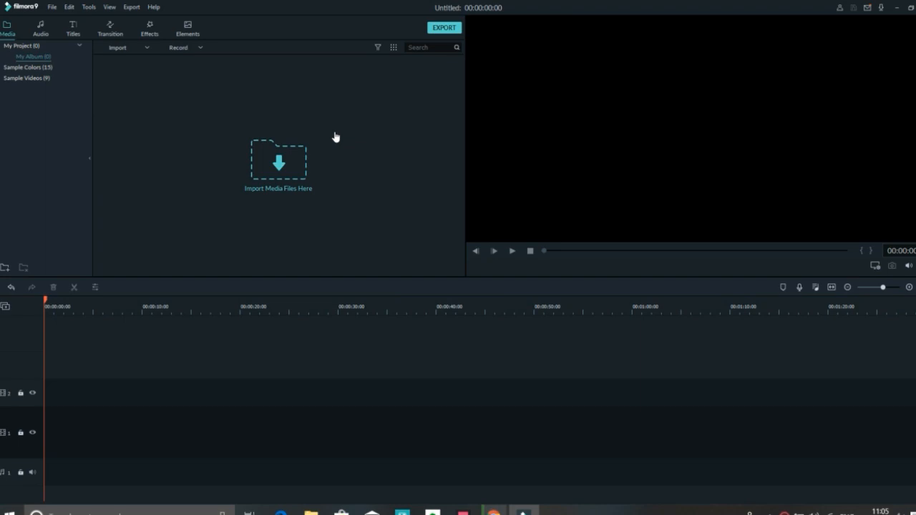
pyautogui.click(281, 162)
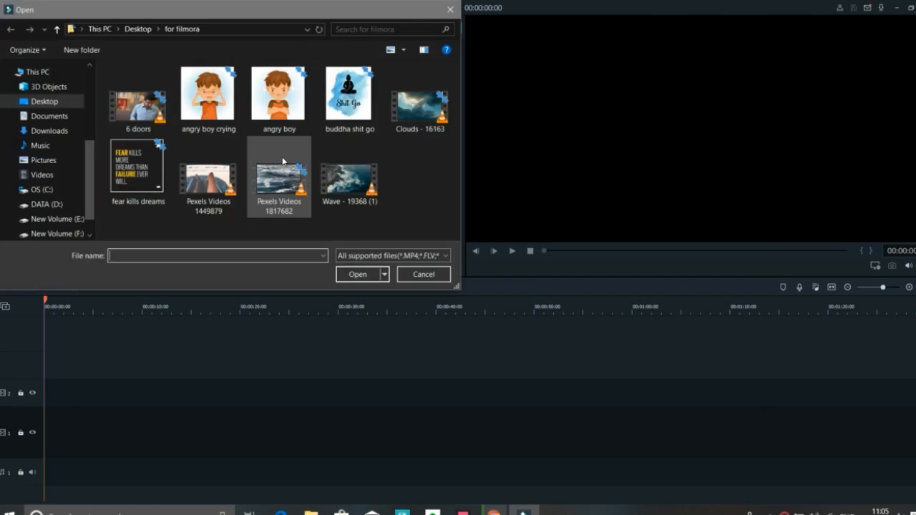
pyautogui.click(362, 180)
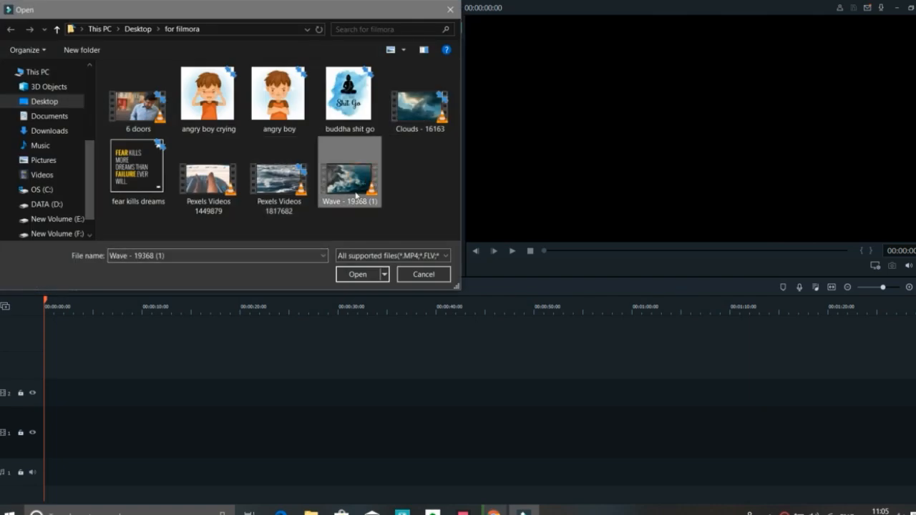
pyautogui.click(357, 275)
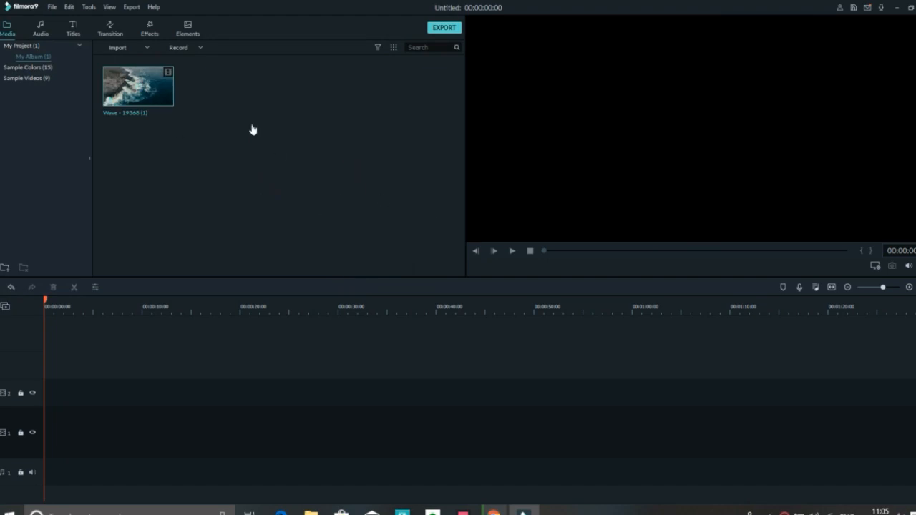
# Step: Preview the imported Wave clip, and place it at the start of video track 2 with project settings matched to the media
pyautogui.doubleClick(114, 83)
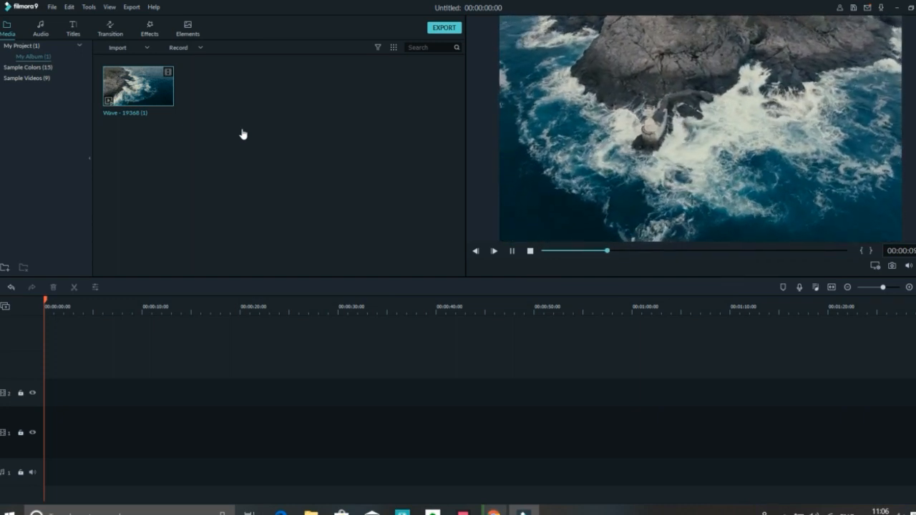
pyautogui.click(530, 252)
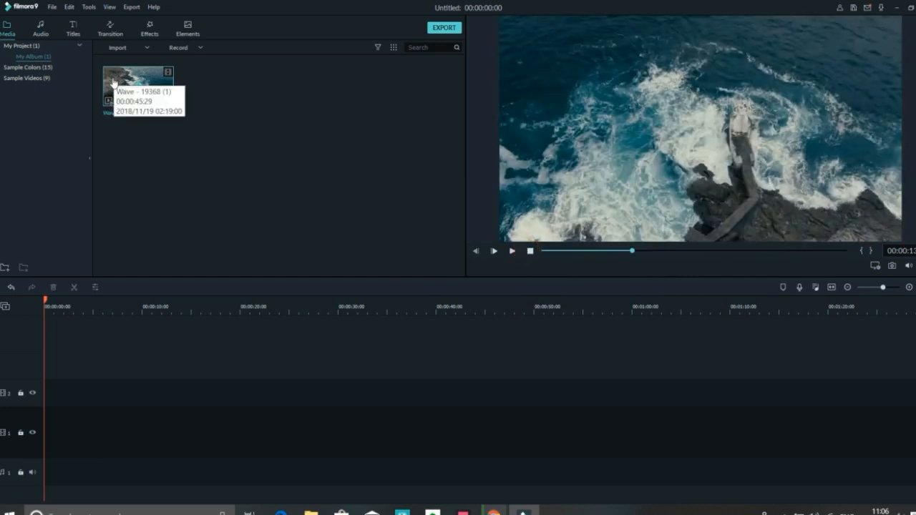
pyautogui.moveTo(113, 83); pyautogui.dragTo(46, 390)
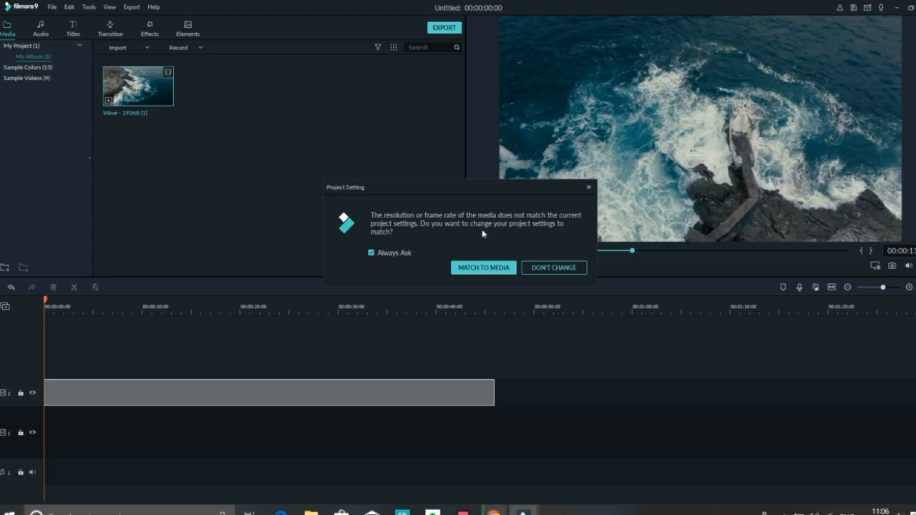
pyautogui.click(481, 268)
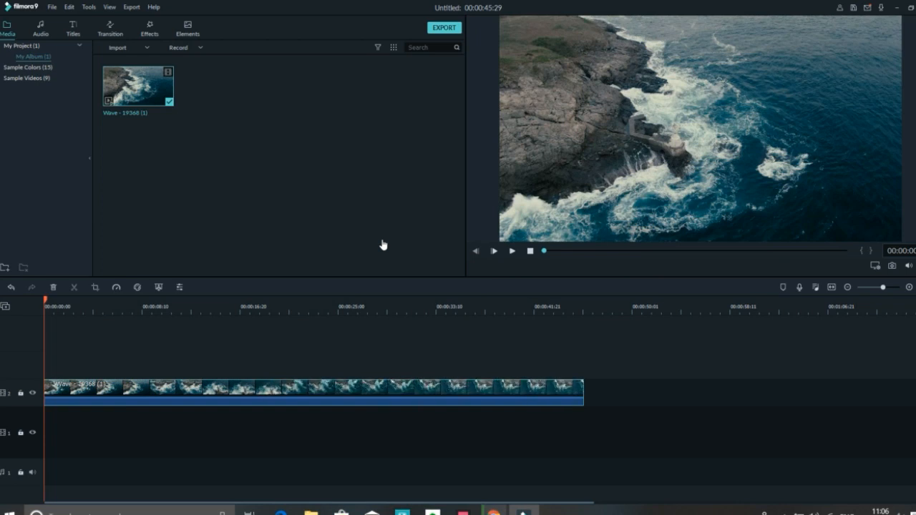
# Step: Slow the Wave clip on the timeline to 0.25x speed and fit the whole clip in the timeline view
pyautogui.click(231, 397)
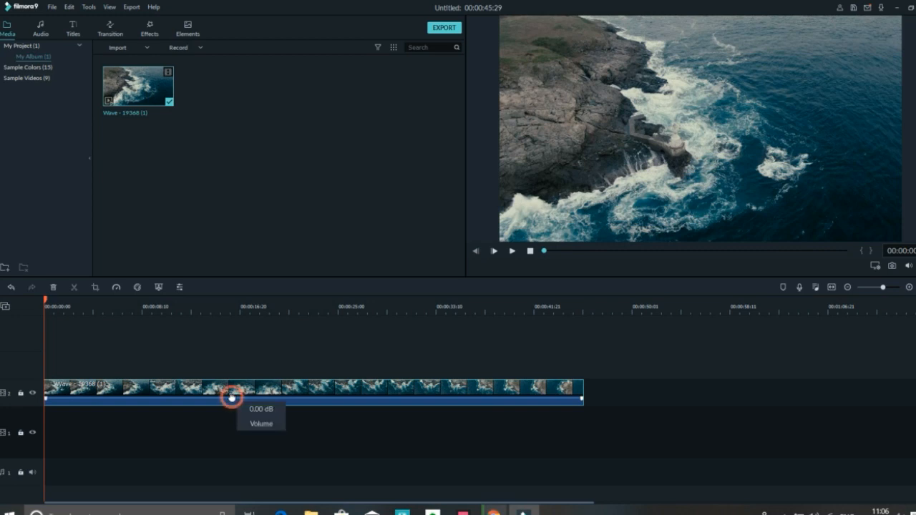
pyautogui.click(117, 288)
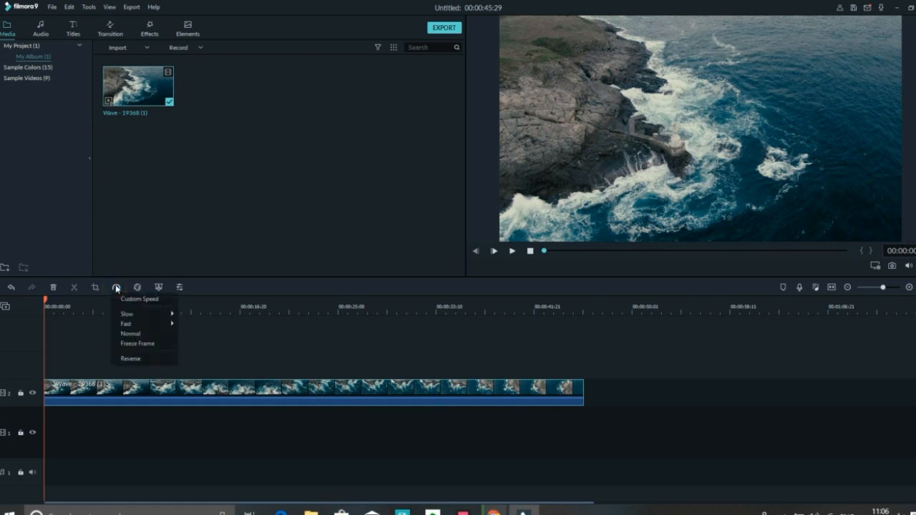
pyautogui.moveTo(127, 315)
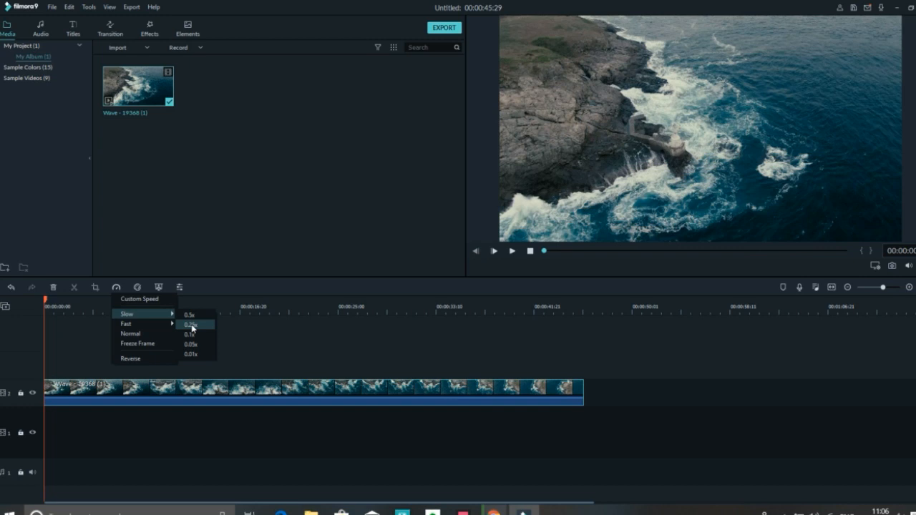
pyautogui.click(192, 325)
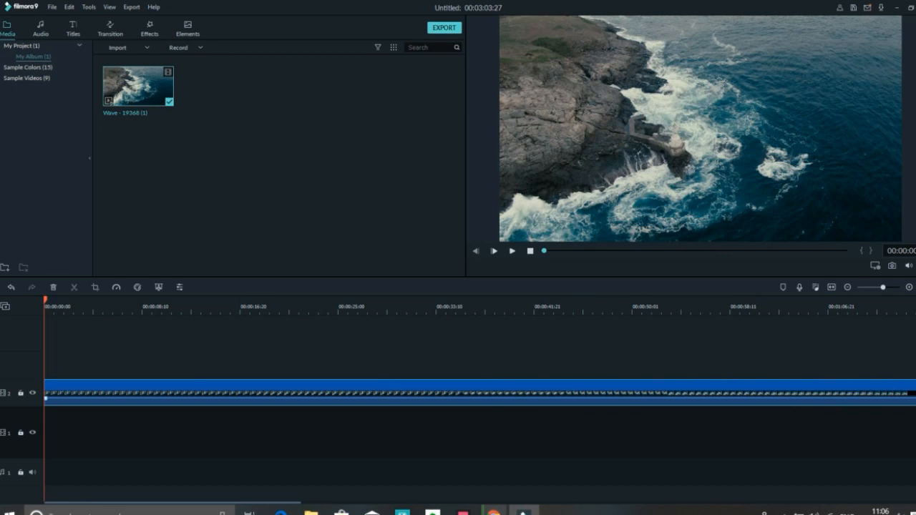
pyautogui.click(831, 288)
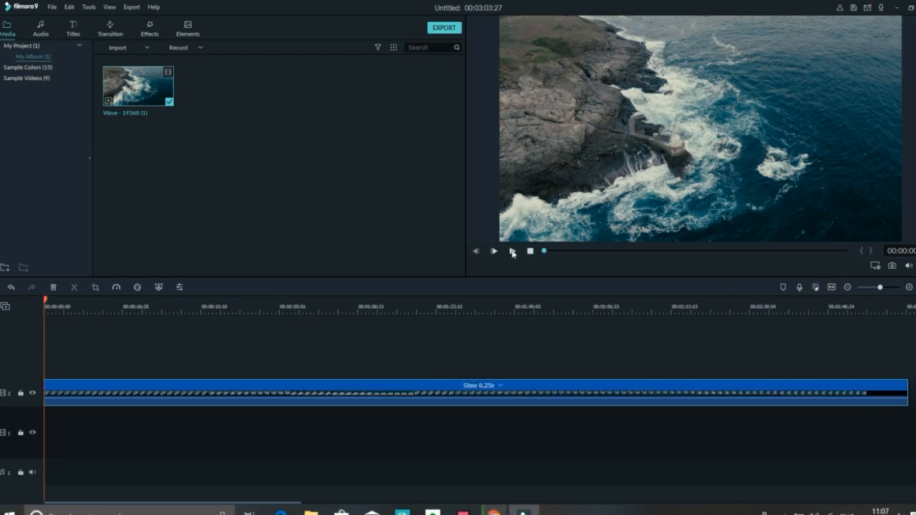
# Step: Play back part of the slowed clip and undo the 0.25x speed change
pyautogui.click(512, 251)
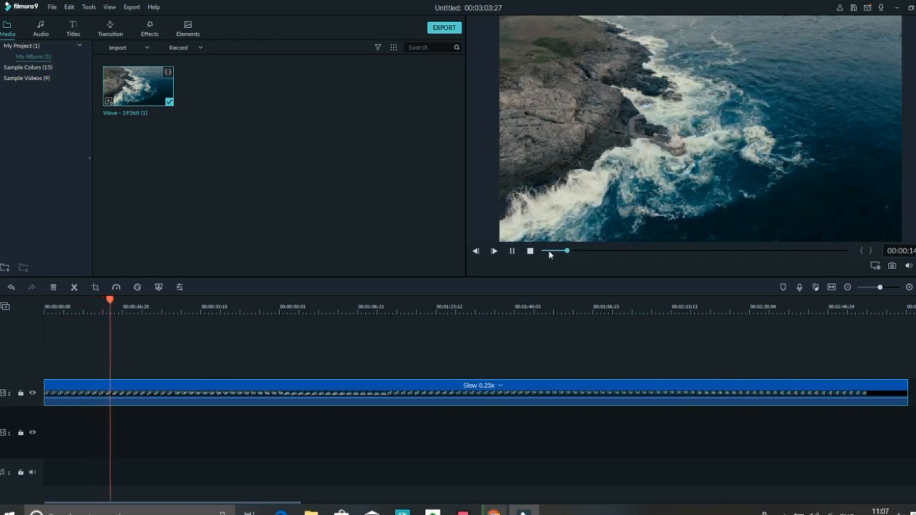
pyautogui.click(530, 250)
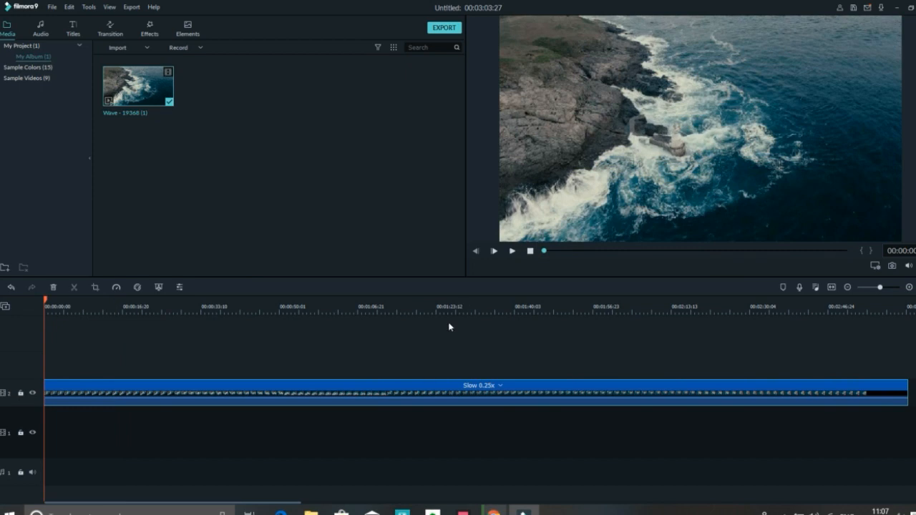
pyautogui.hotkey('ctrl', 'z')
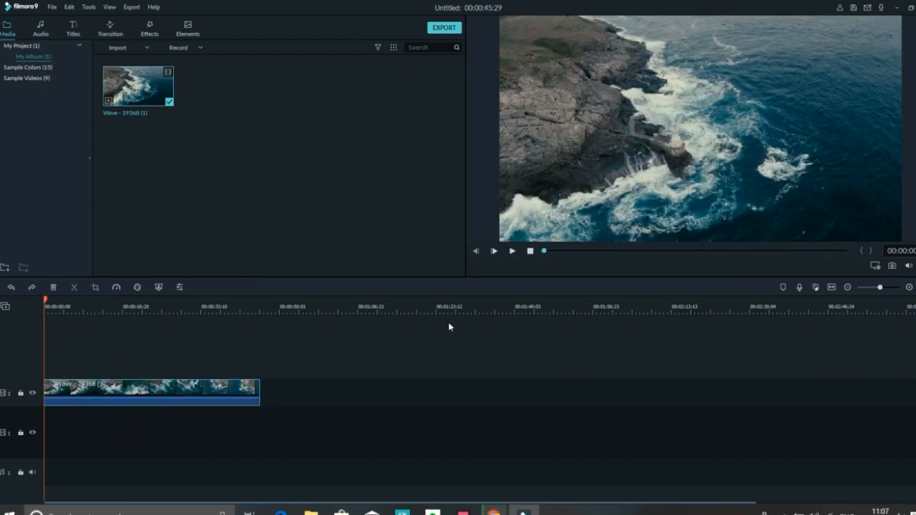
# Step: Speed the Wave clip up to 2x and play back the result
pyautogui.rightClick(206, 393)
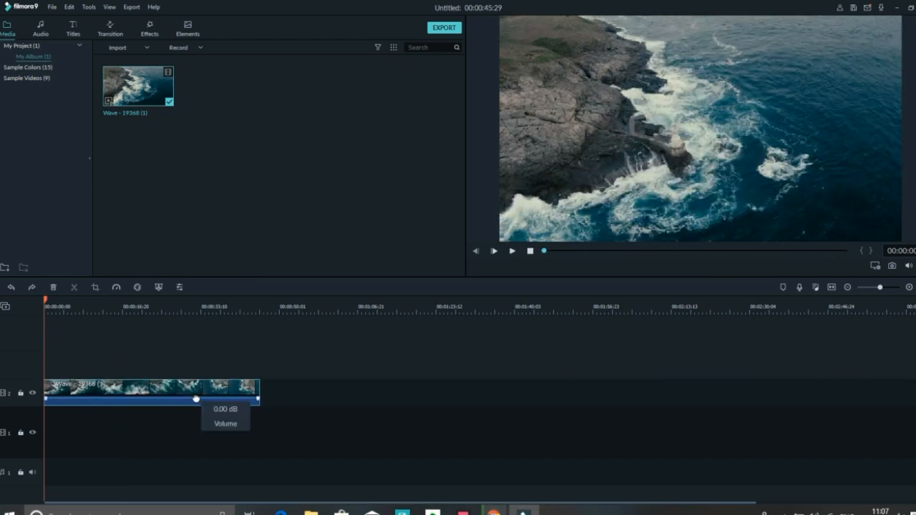
pyautogui.click(132, 404)
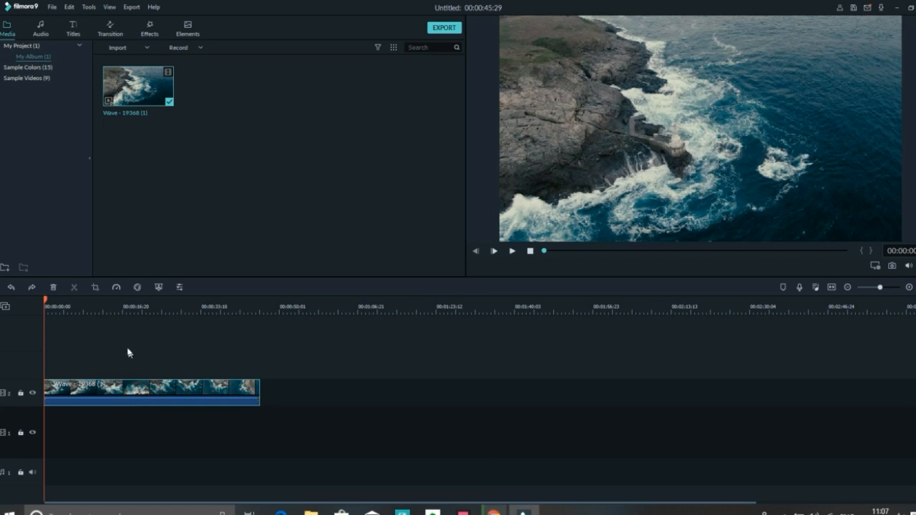
pyautogui.click(116, 289)
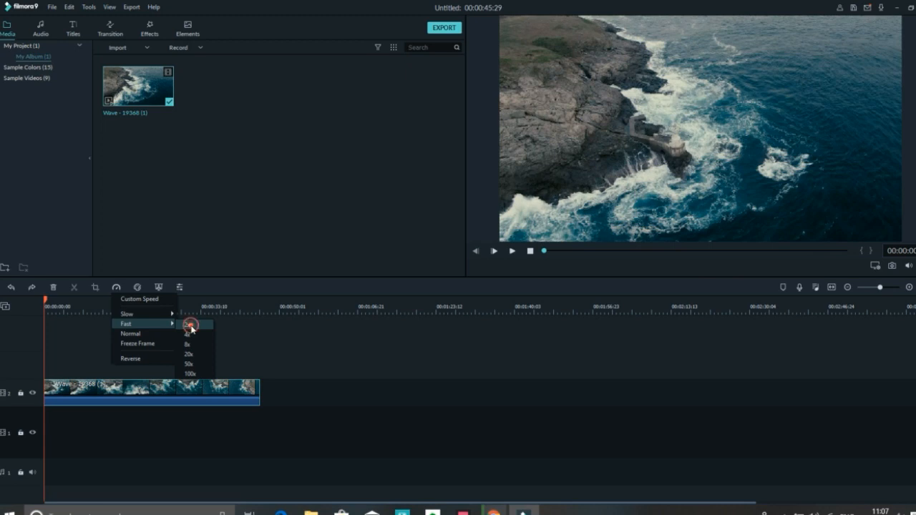
pyautogui.click(189, 325)
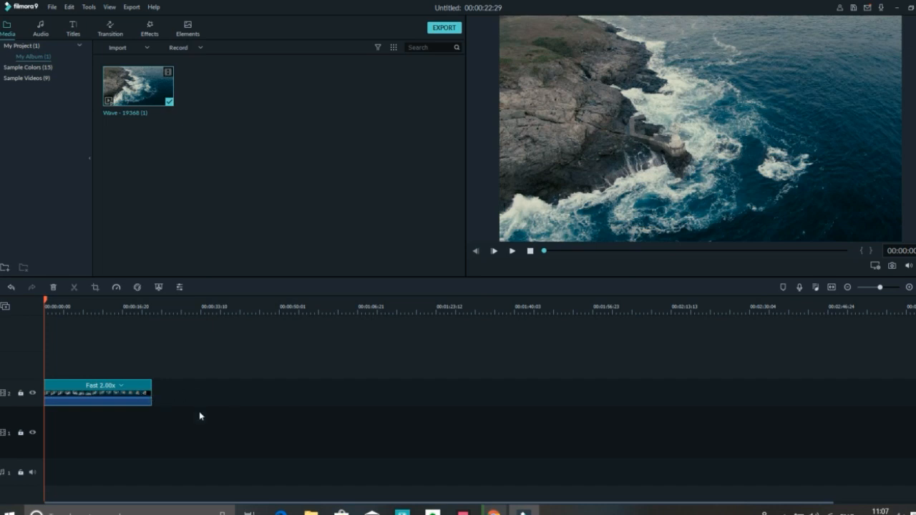
pyautogui.click(512, 252)
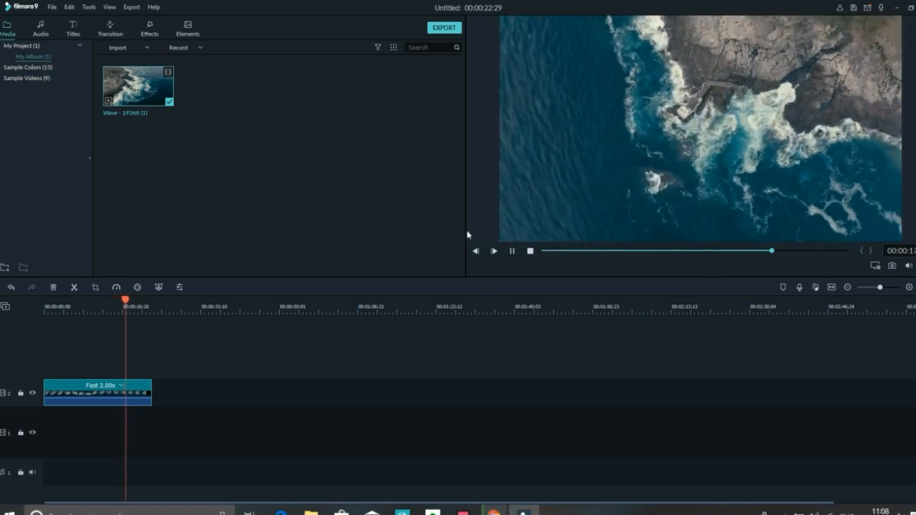
pyautogui.click(530, 251)
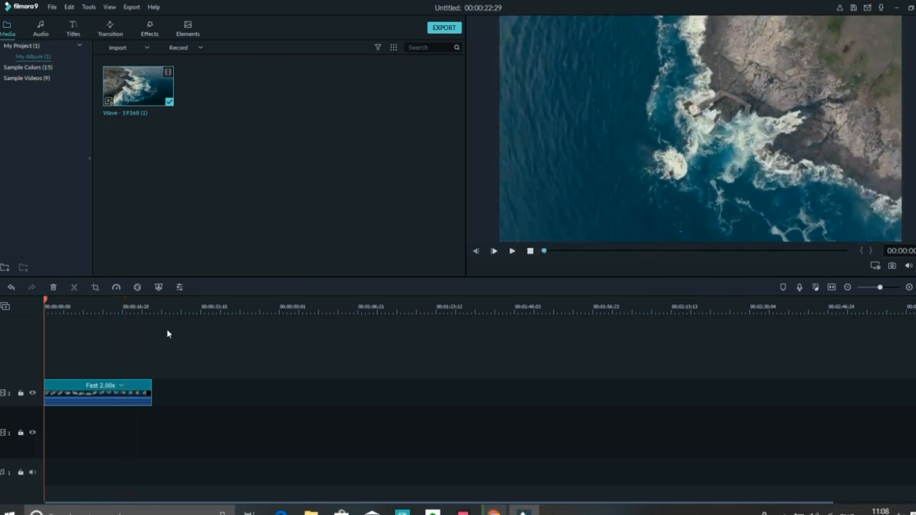
# Step: Change the sped-up clip's speed to 8x from its speed label on the timeline and play back the result
pyautogui.click(90, 390)
pyautogui.click(92, 388)
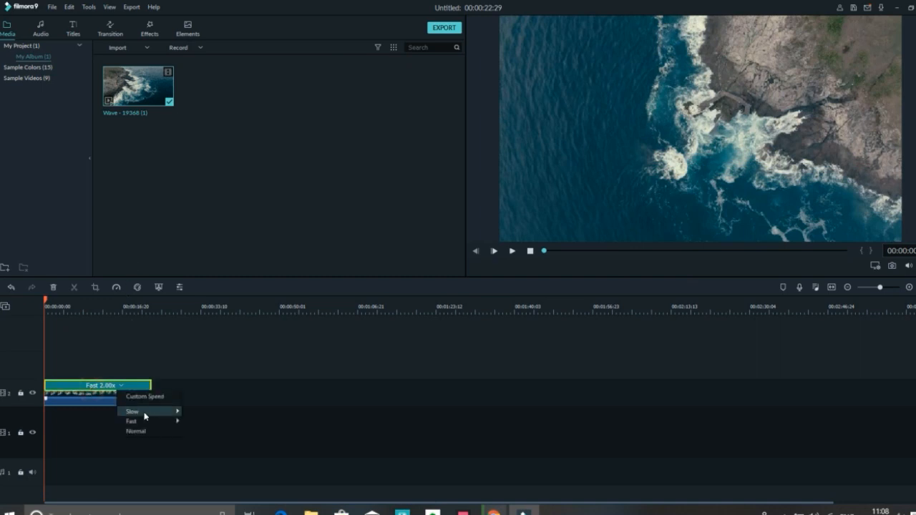
pyautogui.moveTo(146, 422)
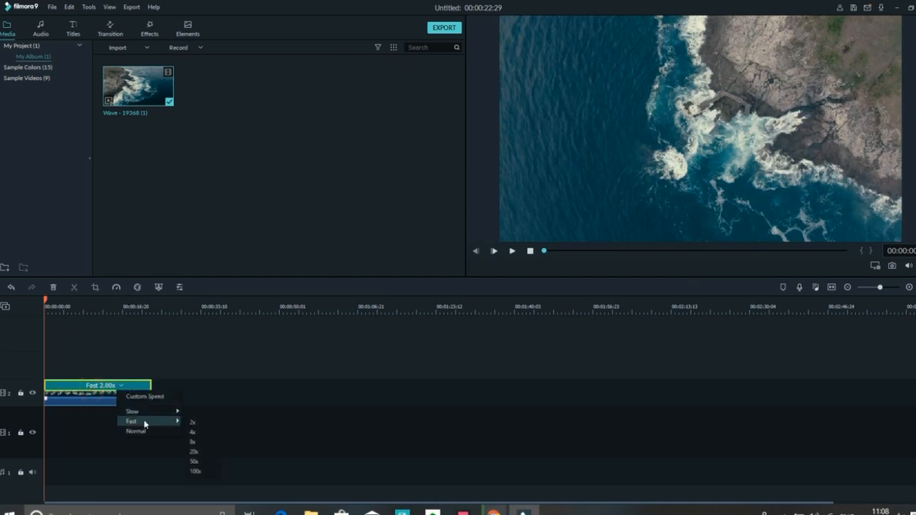
pyautogui.click(200, 443)
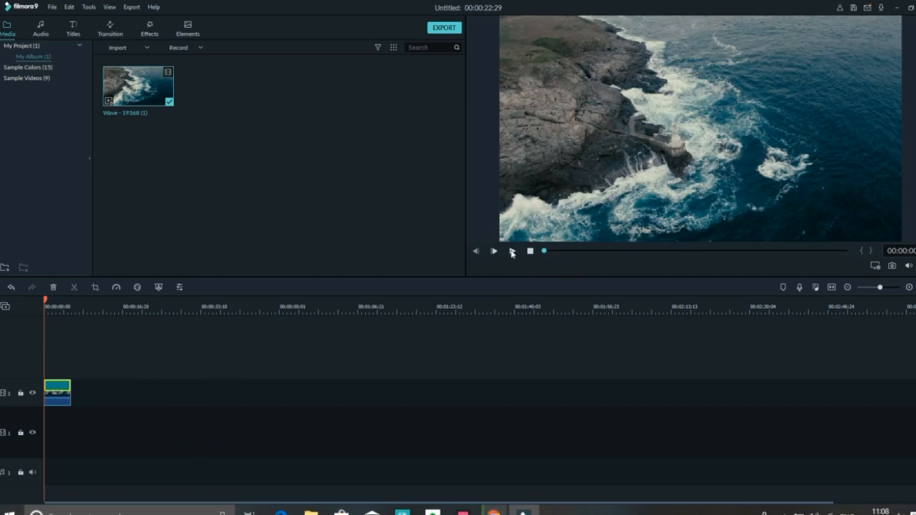
pyautogui.click(513, 252)
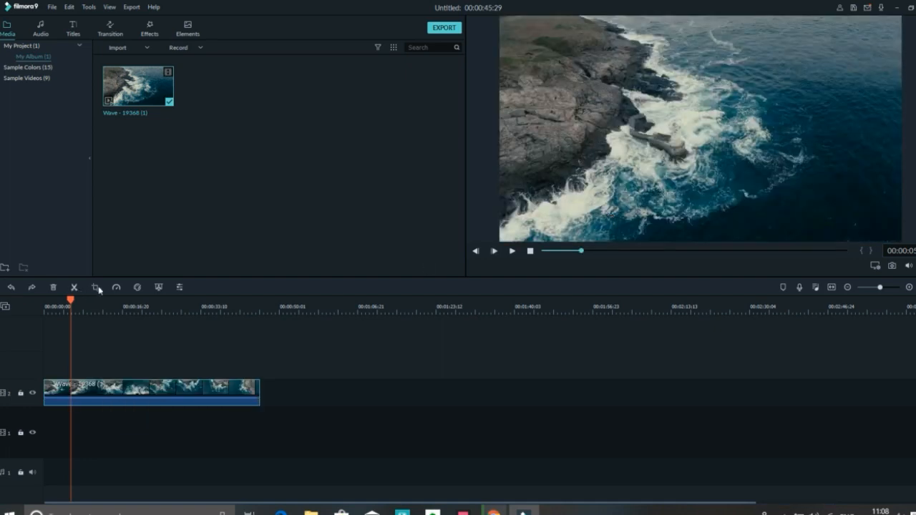
# Step: Insert a freeze frame in the Wave clip at about 14 seconds
pyautogui.click(119, 393)
pyautogui.click(116, 288)
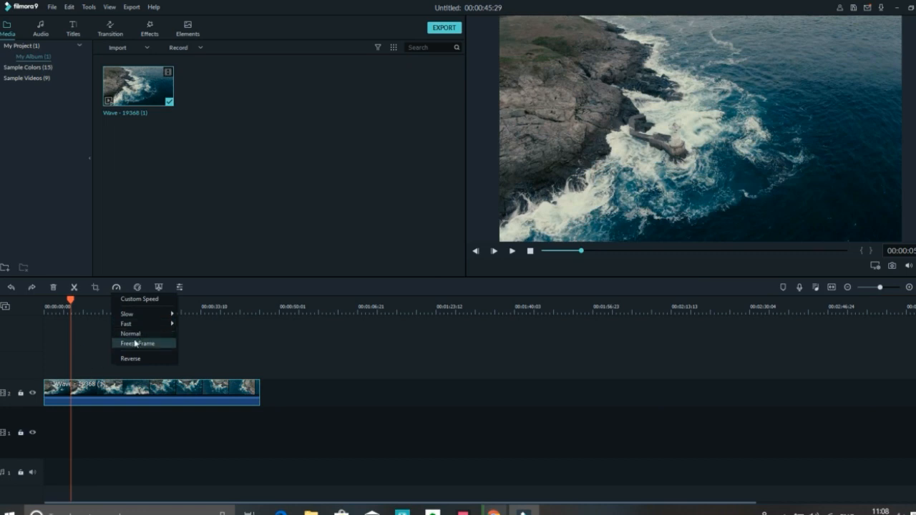
pyautogui.click(71, 300)
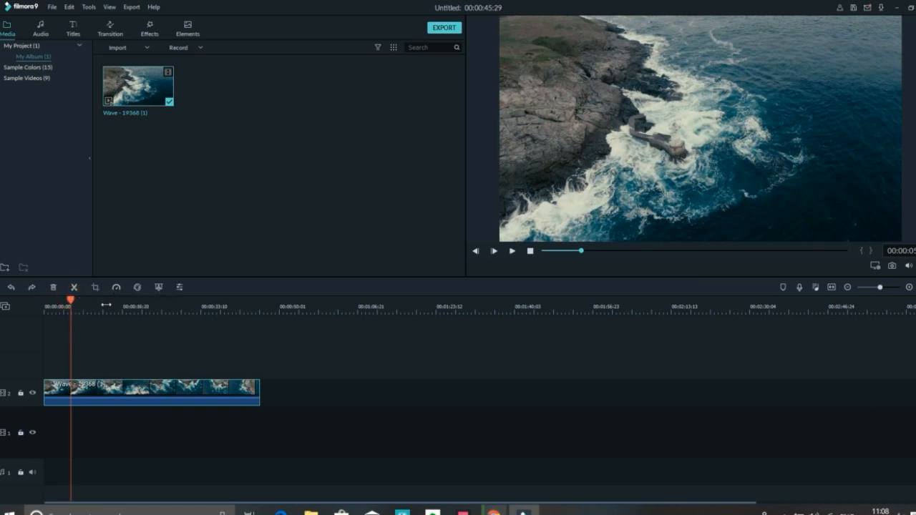
pyautogui.moveTo(71, 303); pyautogui.dragTo(111, 306)
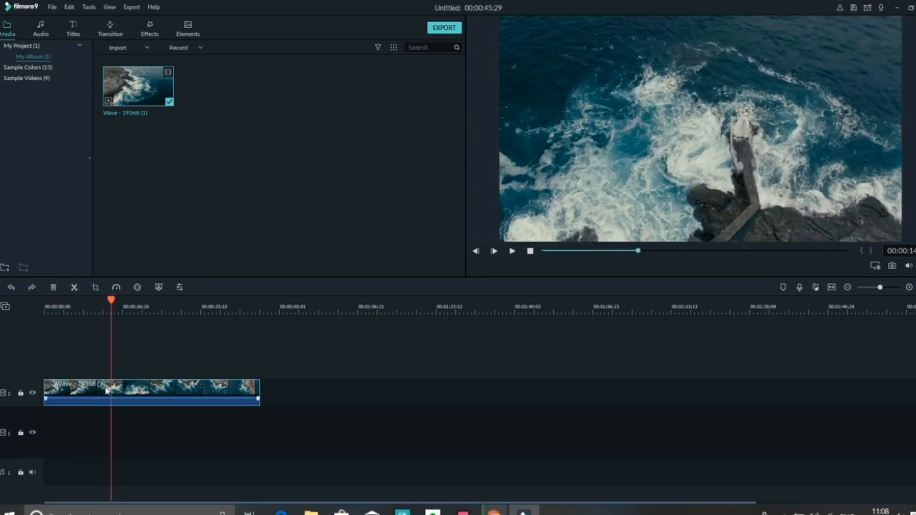
pyautogui.click(115, 289)
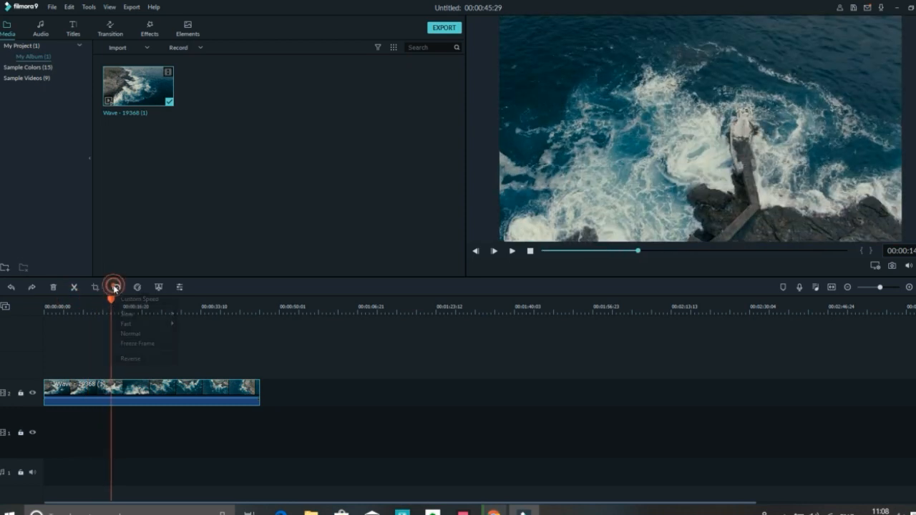
pyautogui.click(139, 346)
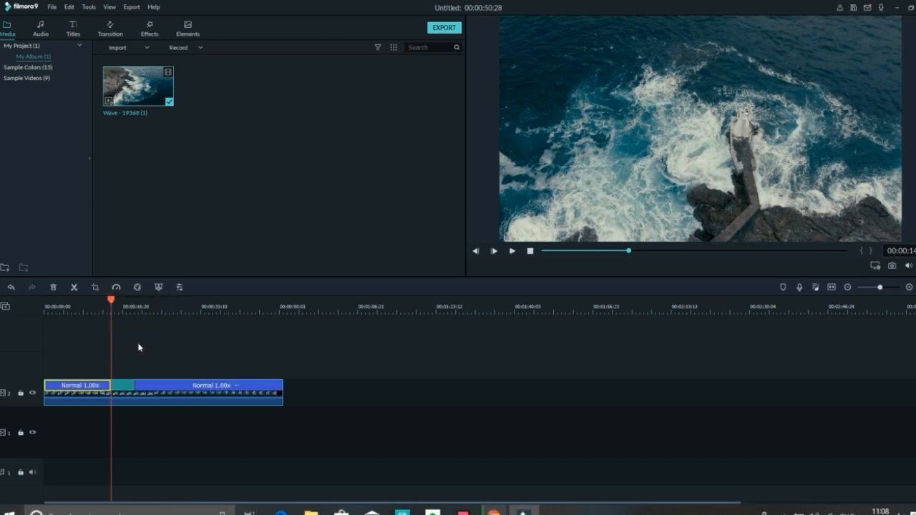
# Step: Set the freeze frame segment's duration to 00:00:03:04
pyautogui.click(130, 387)
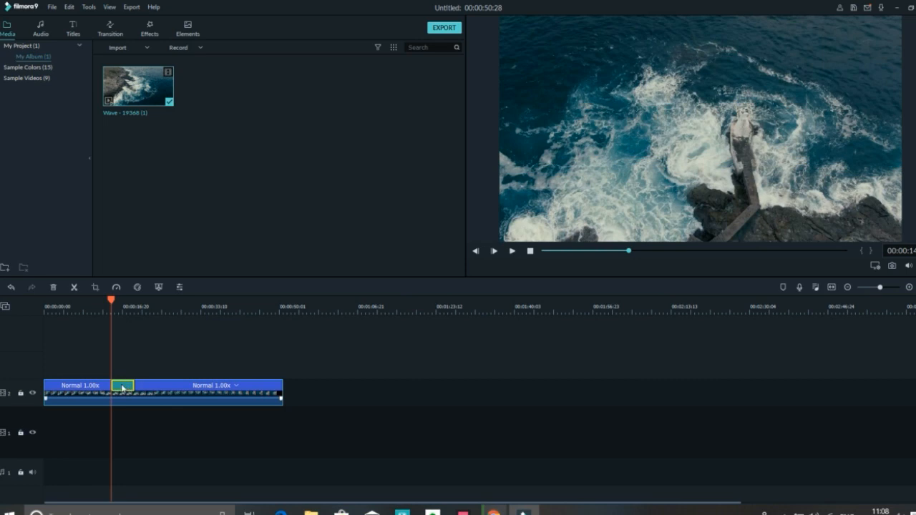
pyautogui.click(163, 399)
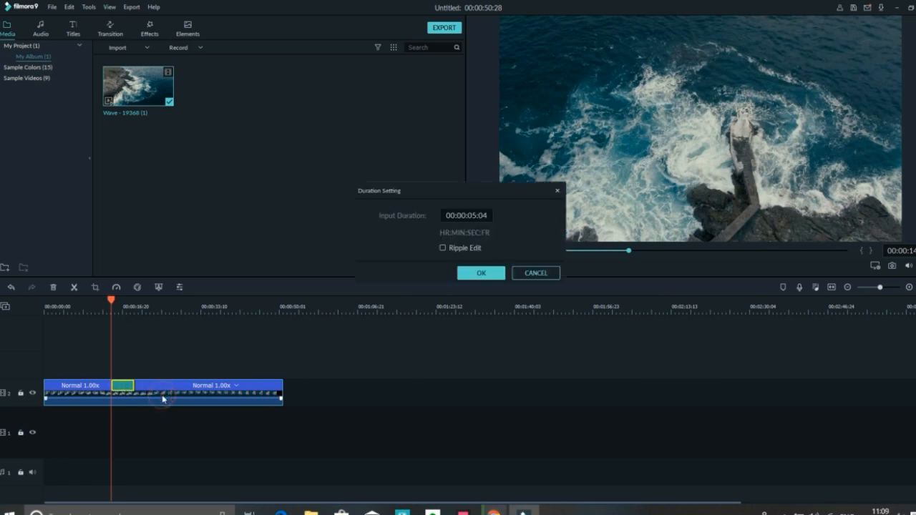
pyautogui.doubleClick(476, 215)
pyautogui.click(476, 215)
pyautogui.press('BackSpace')
pyautogui.write('3')
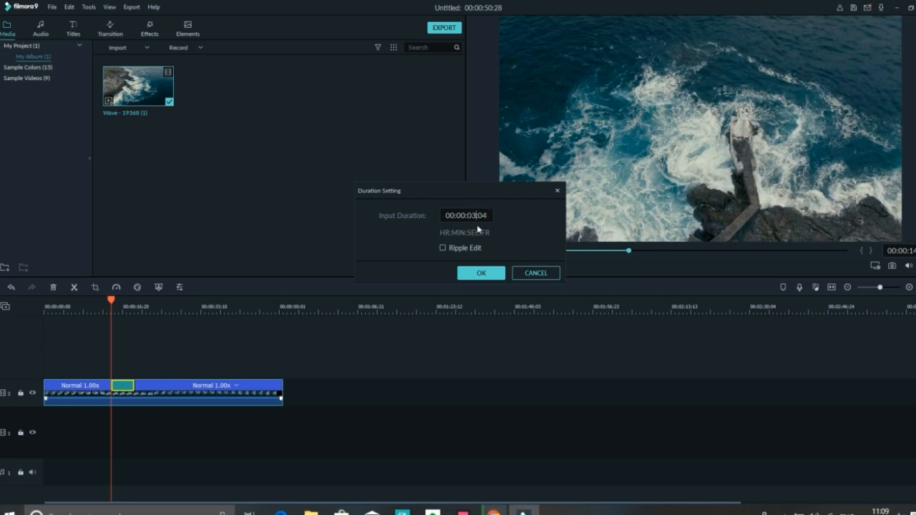
pyautogui.click(478, 273)
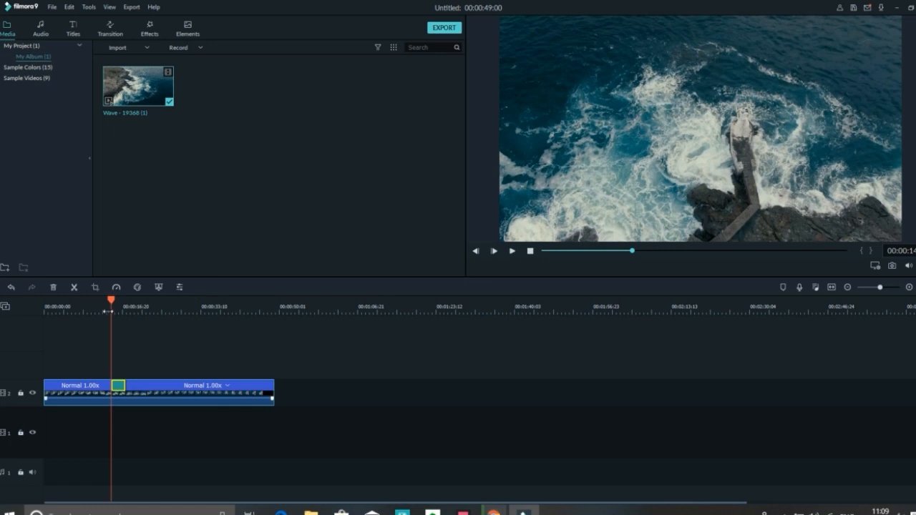
# Step: Play back the Wave clip from its start through the freeze frame, stop playback and undo the freeze frame edits
pyautogui.moveTo(112, 301); pyautogui.dragTo(58, 301)
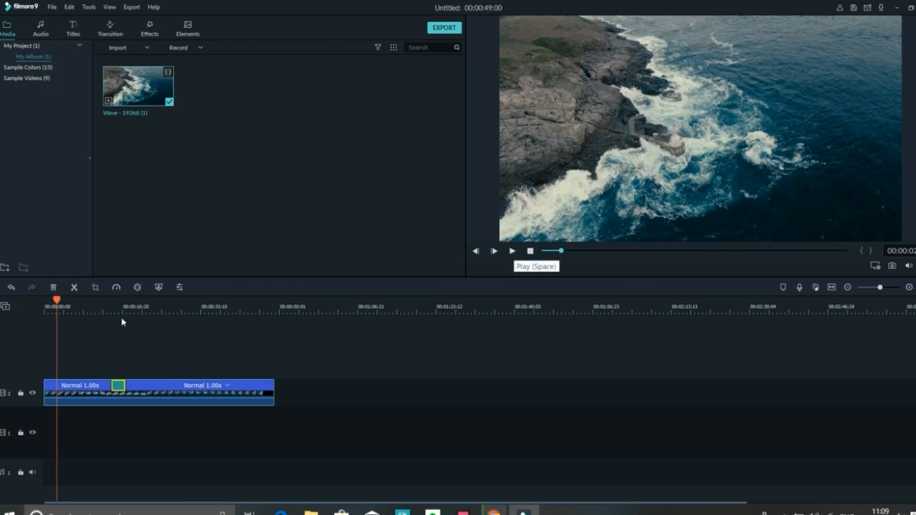
pyautogui.moveTo(60, 304); pyautogui.dragTo(42, 306)
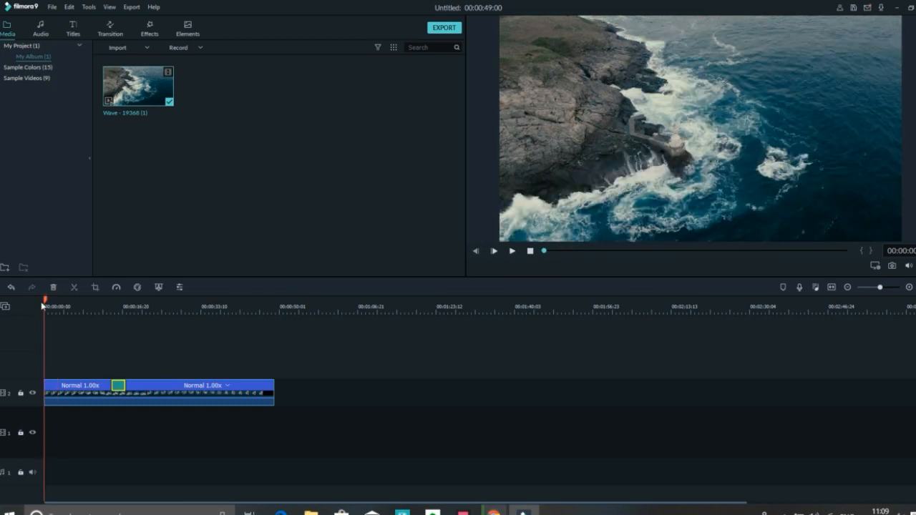
pyautogui.click(512, 252)
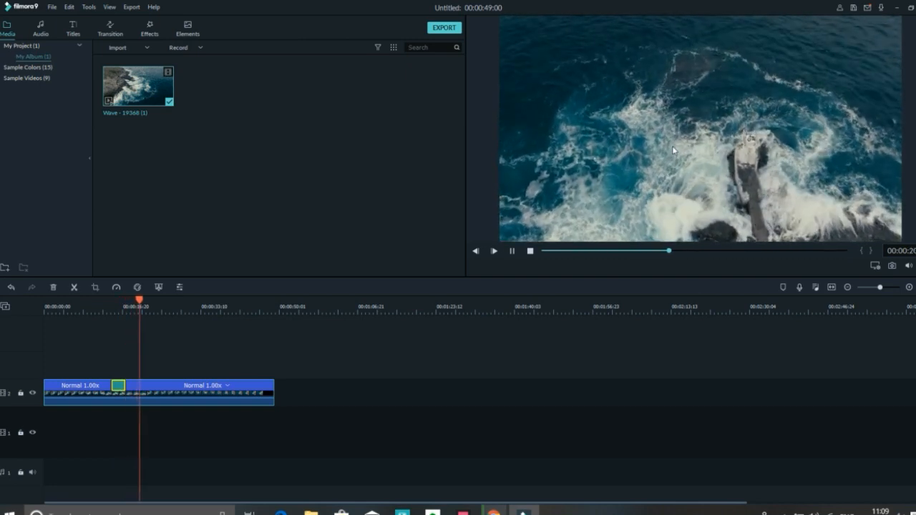
pyautogui.click(530, 251)
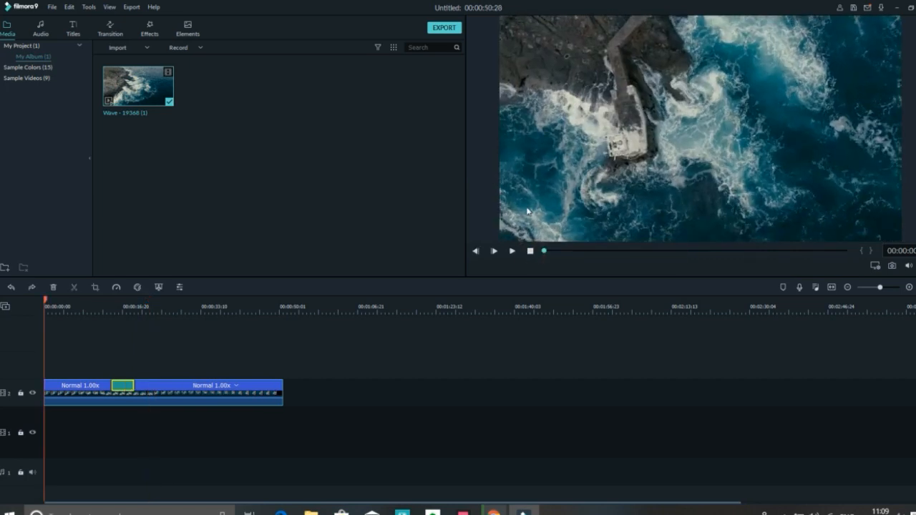
pyautogui.hotkey('ctrl', 'z')
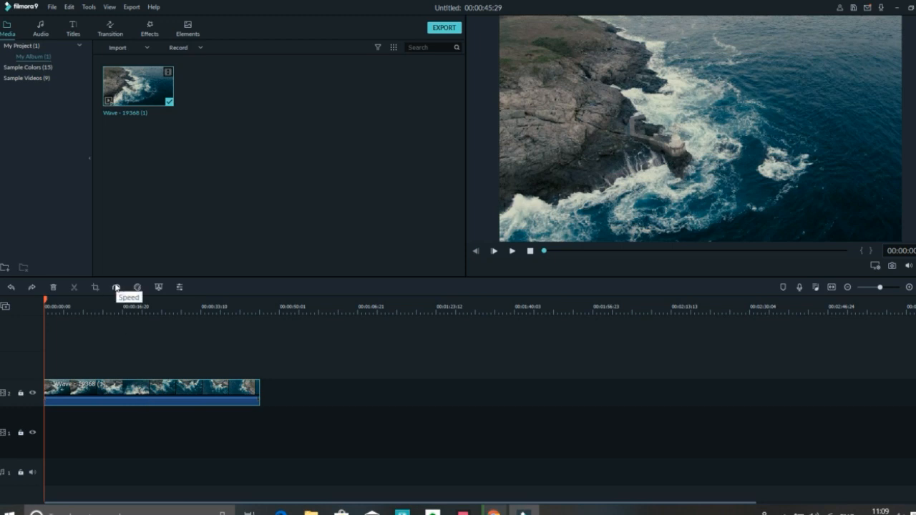
# Step: Reverse the Wave clip and play back the result, stopping near the end
pyautogui.click(116, 287)
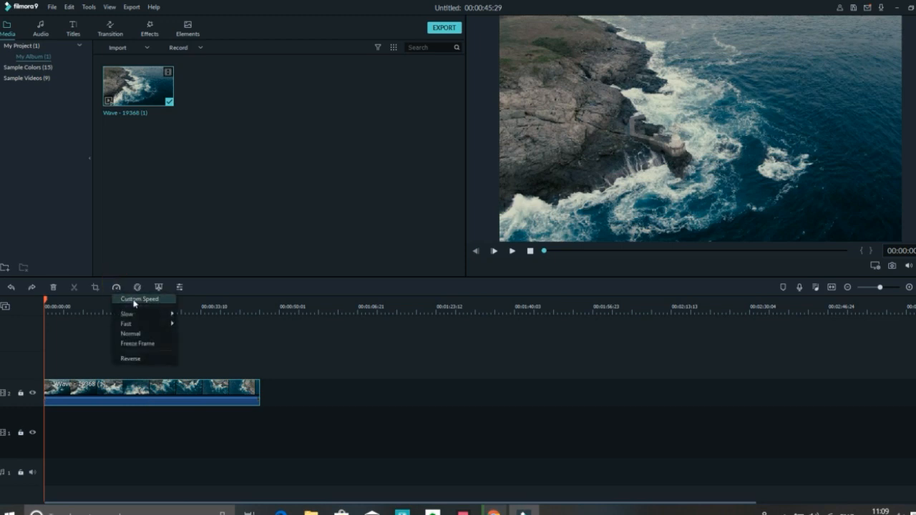
pyautogui.click(132, 360)
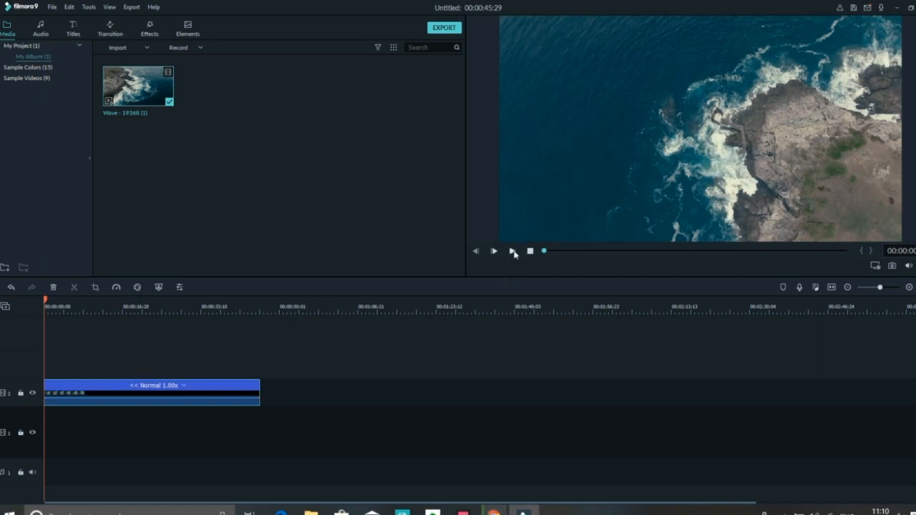
pyautogui.click(513, 251)
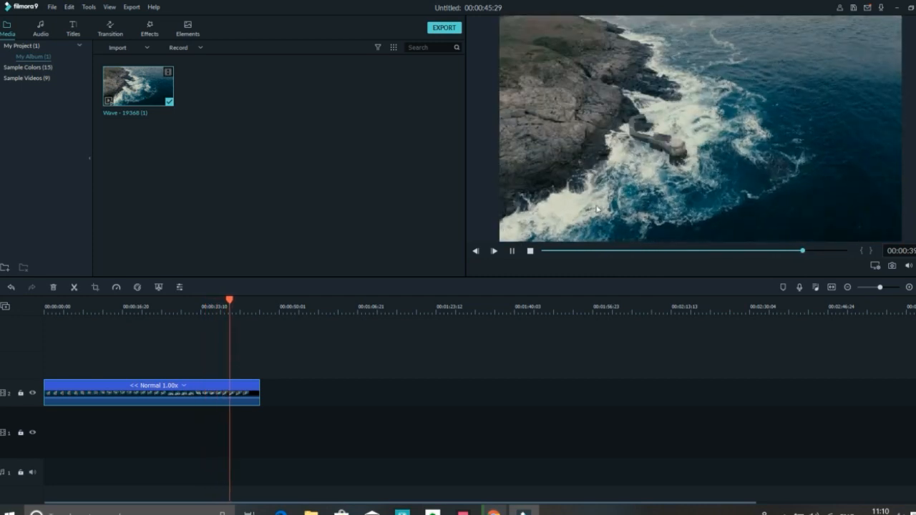
pyautogui.click(530, 251)
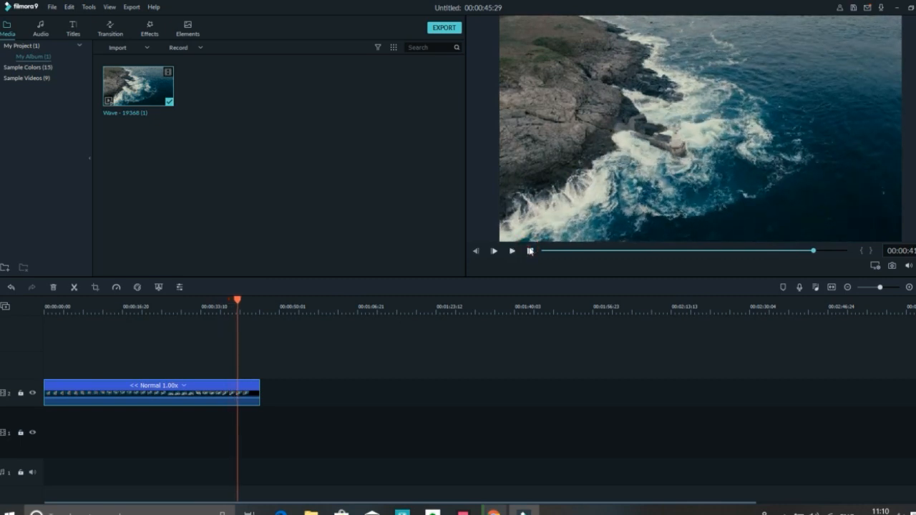
# Step: Dismiss the speed options and undo the Wave clip's reversal
pyautogui.click(116, 287)
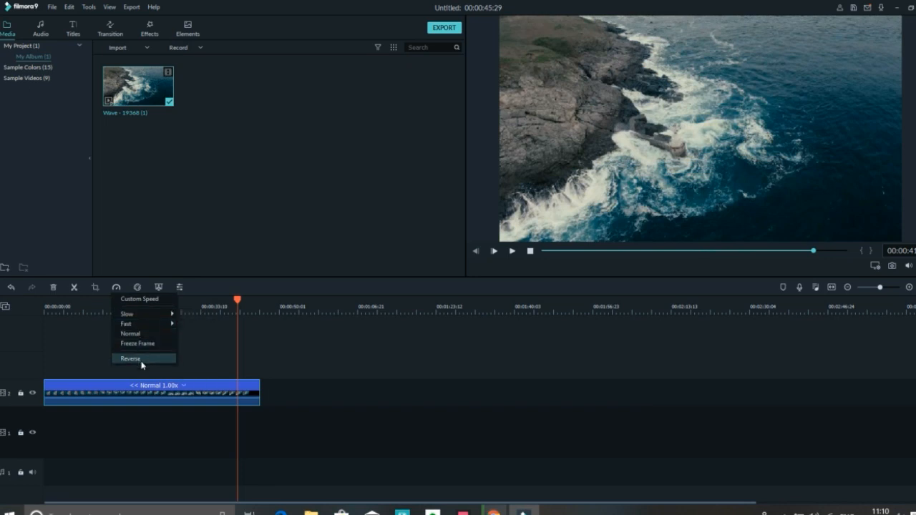
pyautogui.click(380, 363)
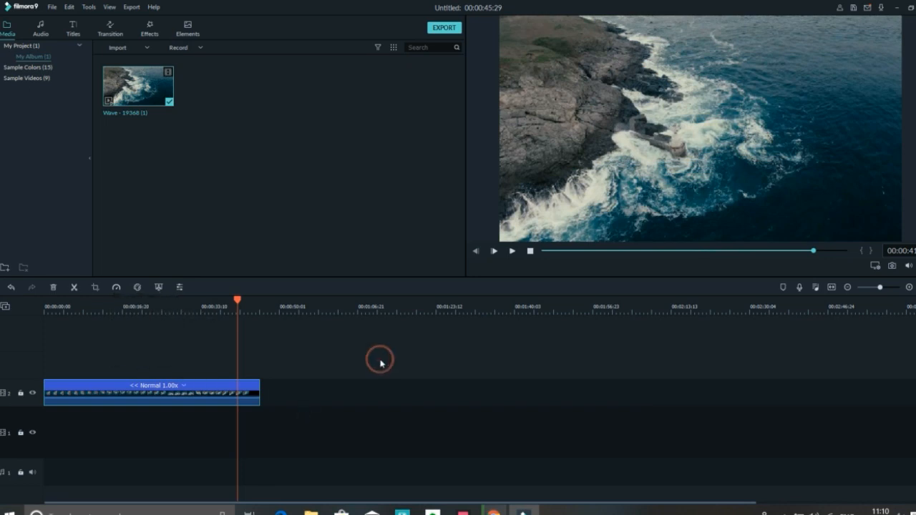
pyautogui.hotkey('ctrl', 'z')
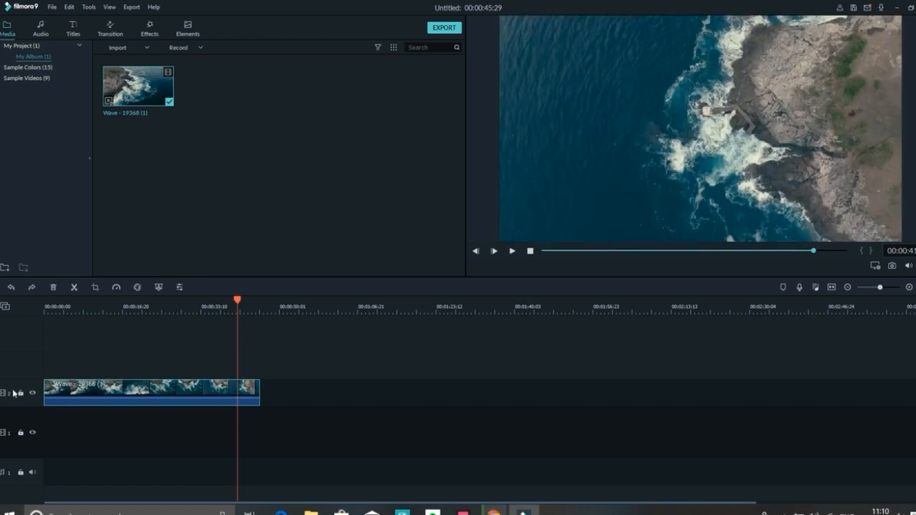
# Step: Open the Wave clip's video properties on the timeline and expand the Transform settings
pyautogui.doubleClick(136, 391)
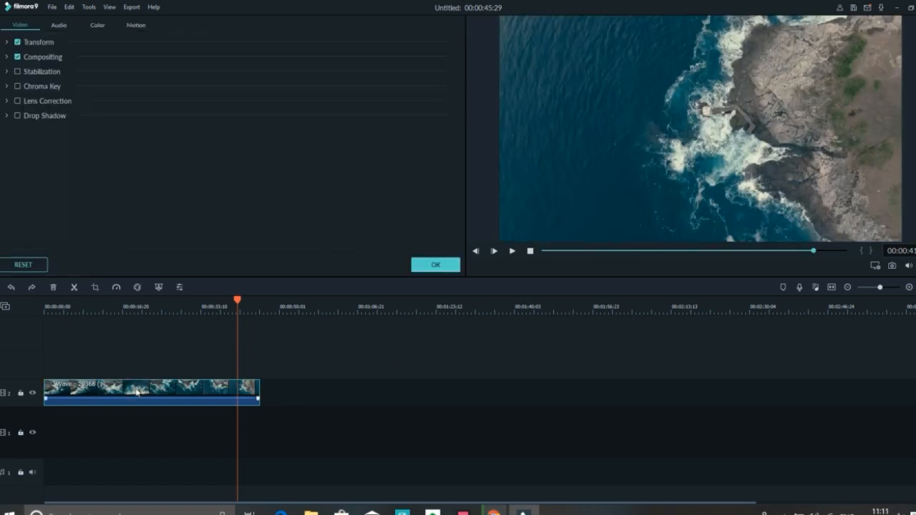
pyautogui.click(7, 44)
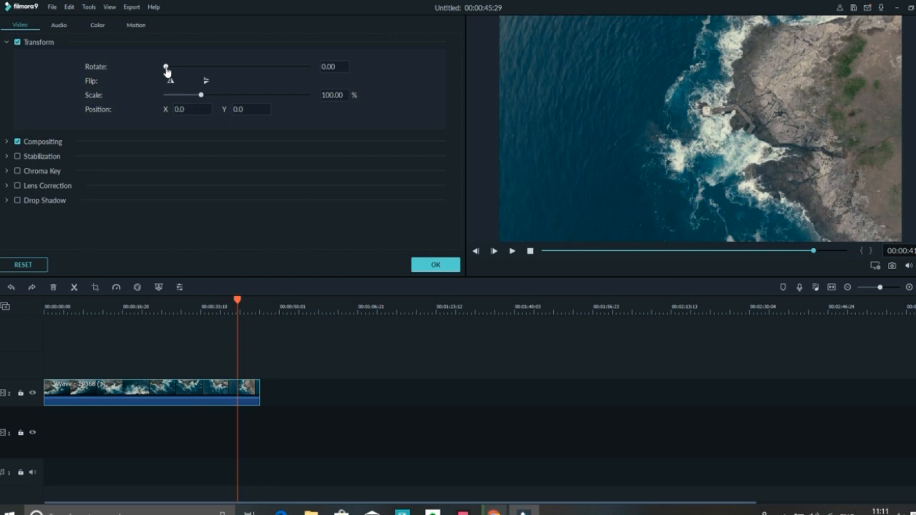
# Step: Try the Rotate control and the horizontal and vertical flips on the Wave clip, restoring its original orientation each time
pyautogui.moveTo(167, 68)
pyautogui.mouseDown()
pyautogui.moveTo(238, 82)
pyautogui.moveTo(164, 85)
pyautogui.mouseUp()
pyautogui.click(168, 83)
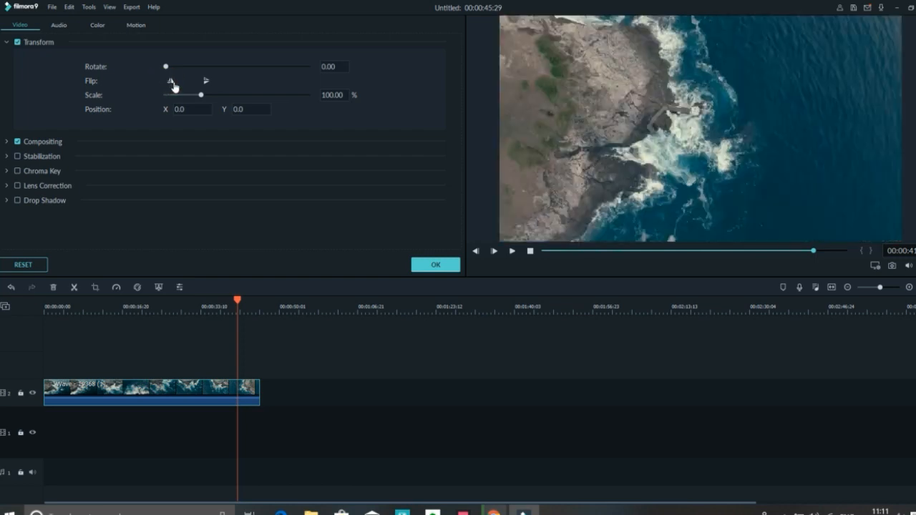
pyautogui.click(172, 83)
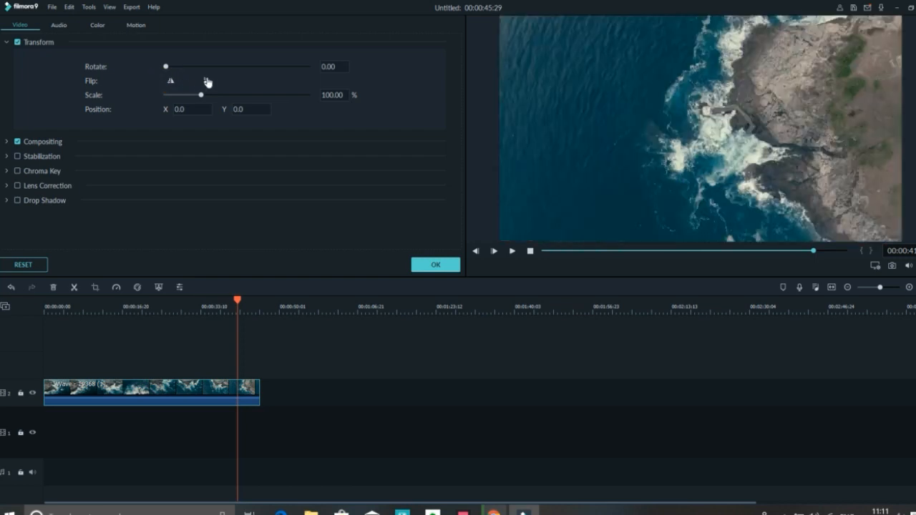
pyautogui.click(206, 82)
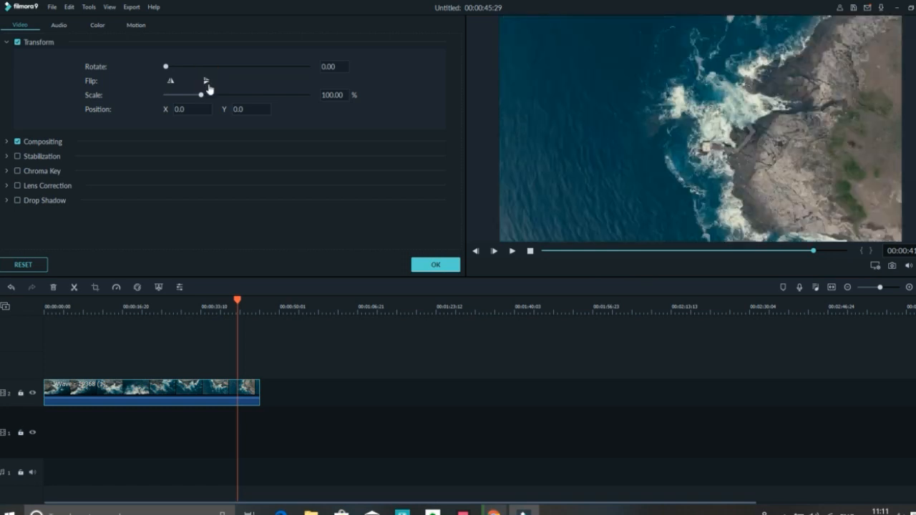
pyautogui.click(206, 82)
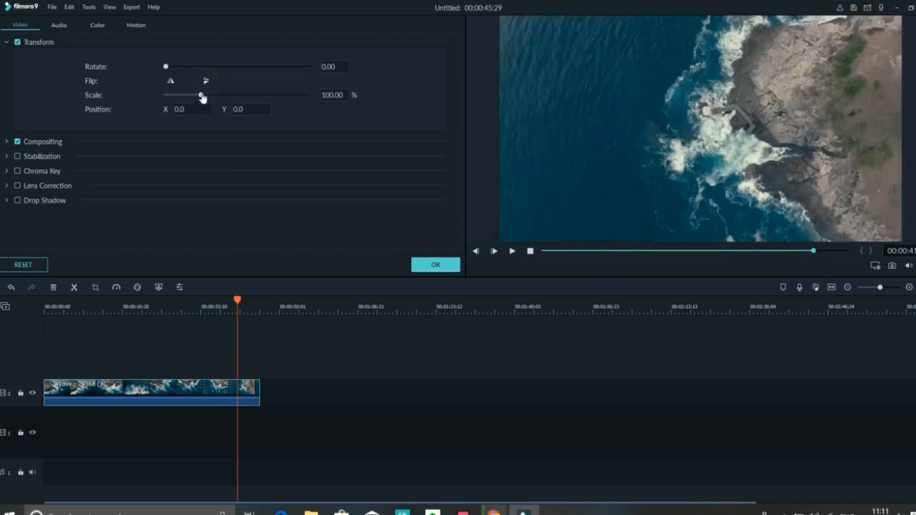
# Step: Scale the Wave clip down to 5.52 % and apply the transform settings
pyautogui.moveTo(202, 97); pyautogui.dragTo(169, 102)
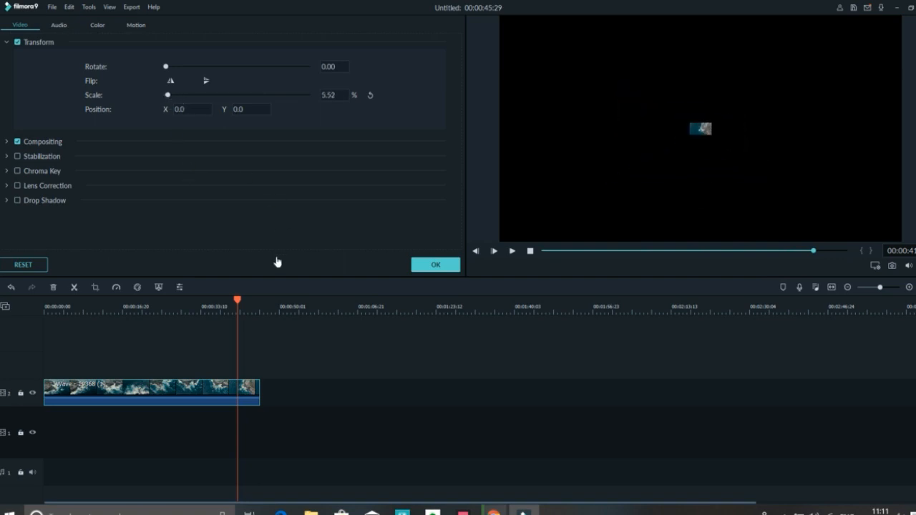
pyautogui.click(422, 266)
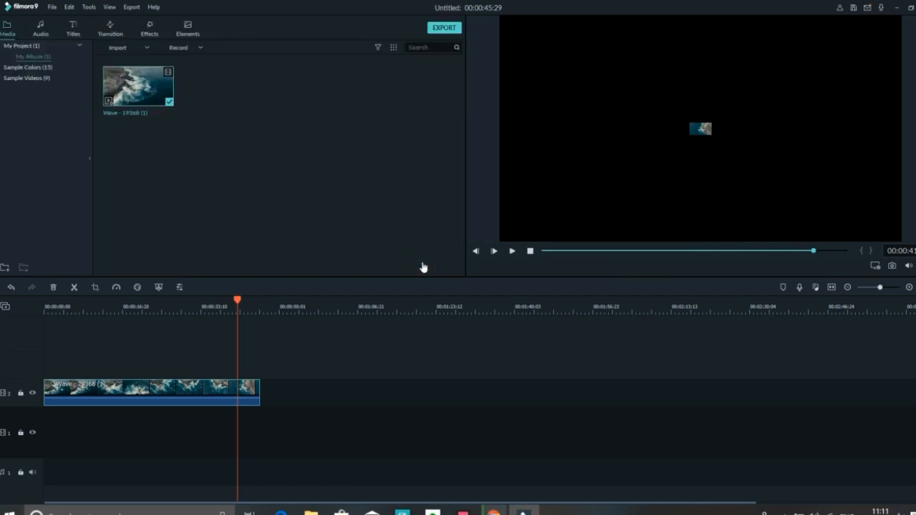